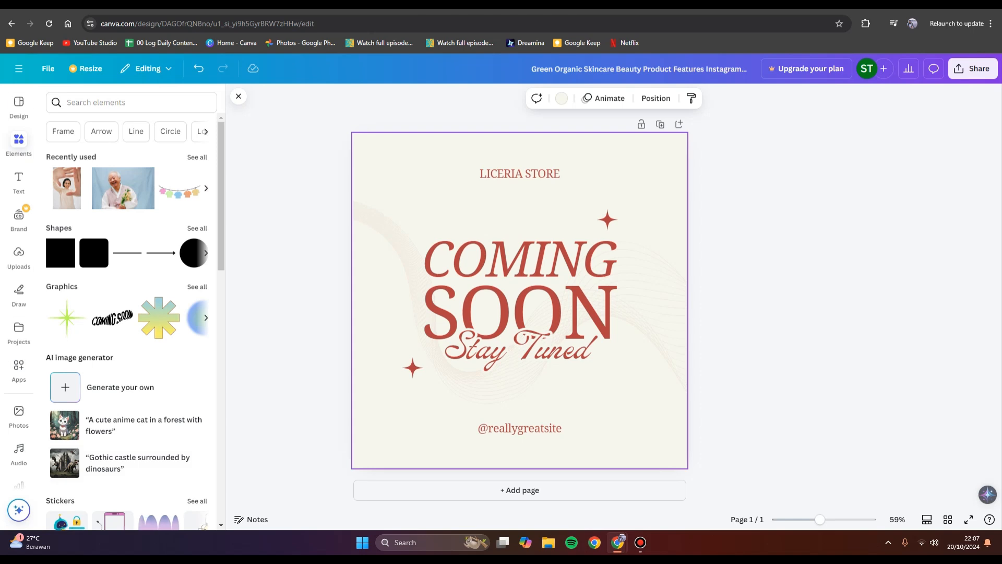
- Find the TypeGradient app among the Canva apps and open it for the current design
{"action": "left_click", "coordinate": [19, 366]}
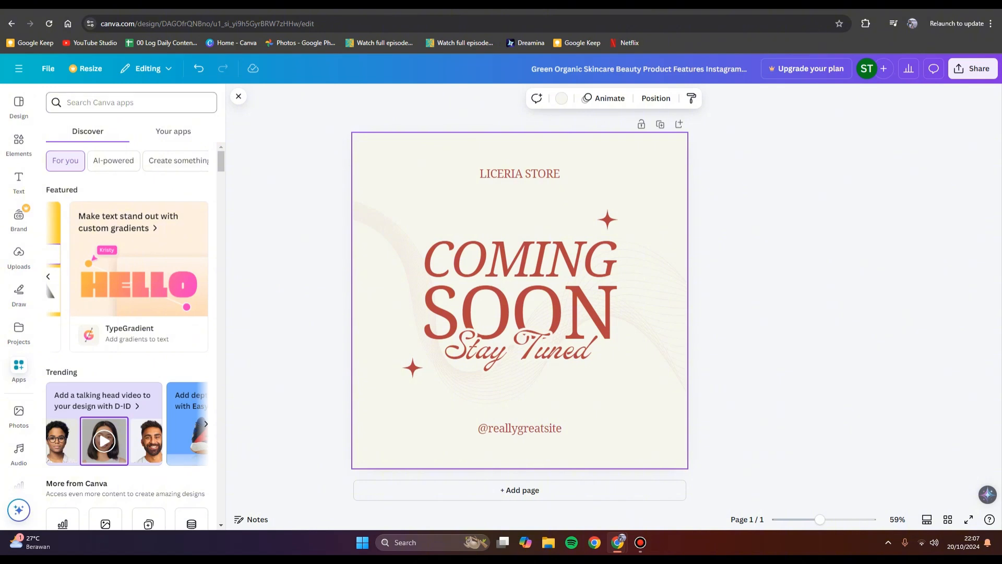
{"action": "left_click", "coordinate": [120, 103]}
{"action": "left_click", "coordinate": [138, 277]}
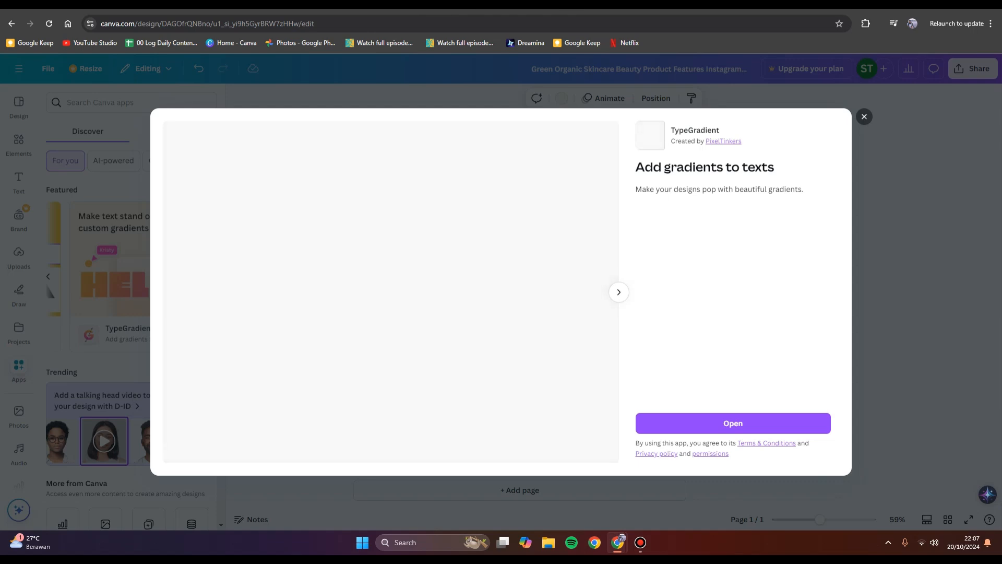
{"action": "left_click", "coordinate": [733, 424]}
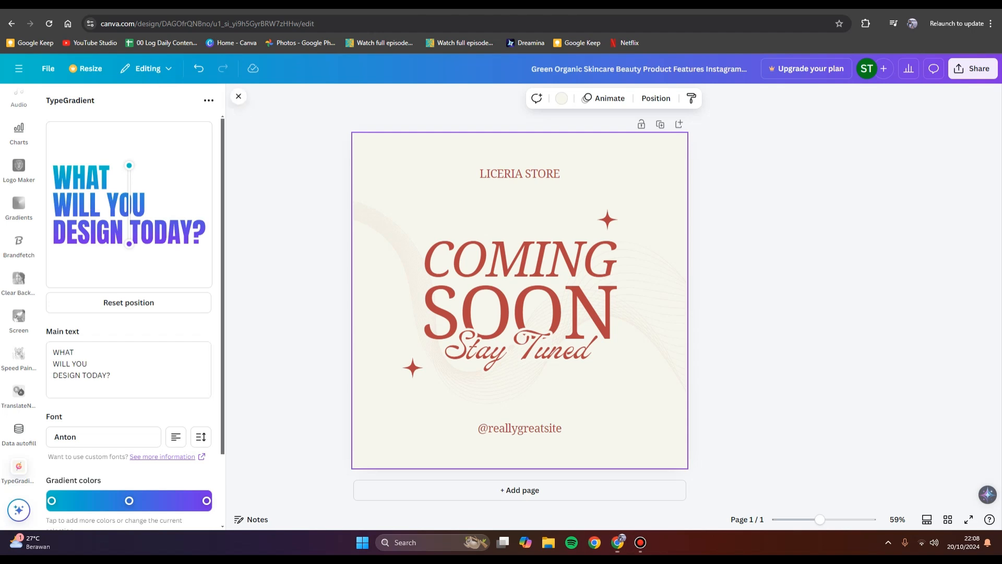
- Replace the gradient's sample main text with "COMING" and "SOON" on two separate lines
{"action": "key", "text": "ctrl+a"}
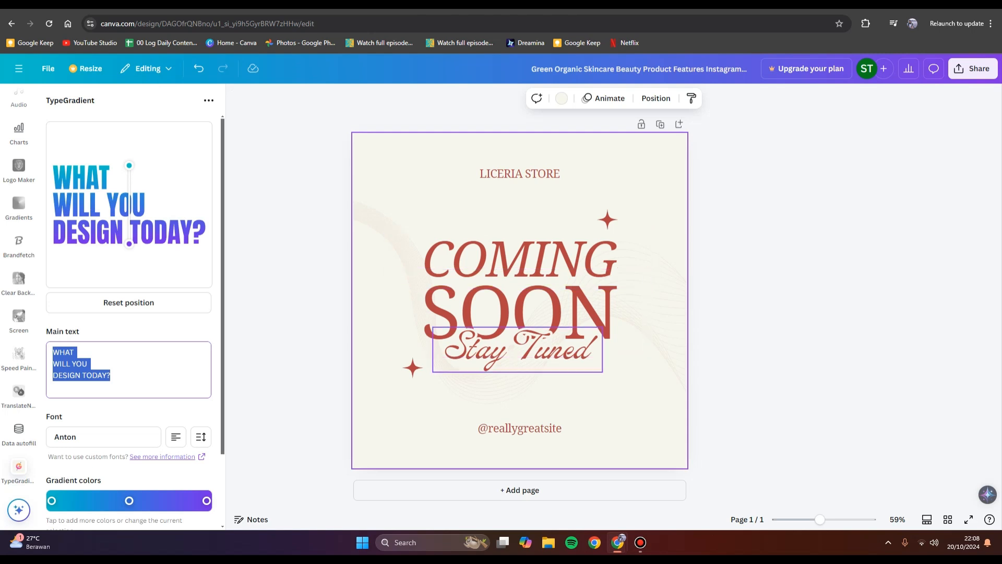
{"action": "type", "text": "coo"}
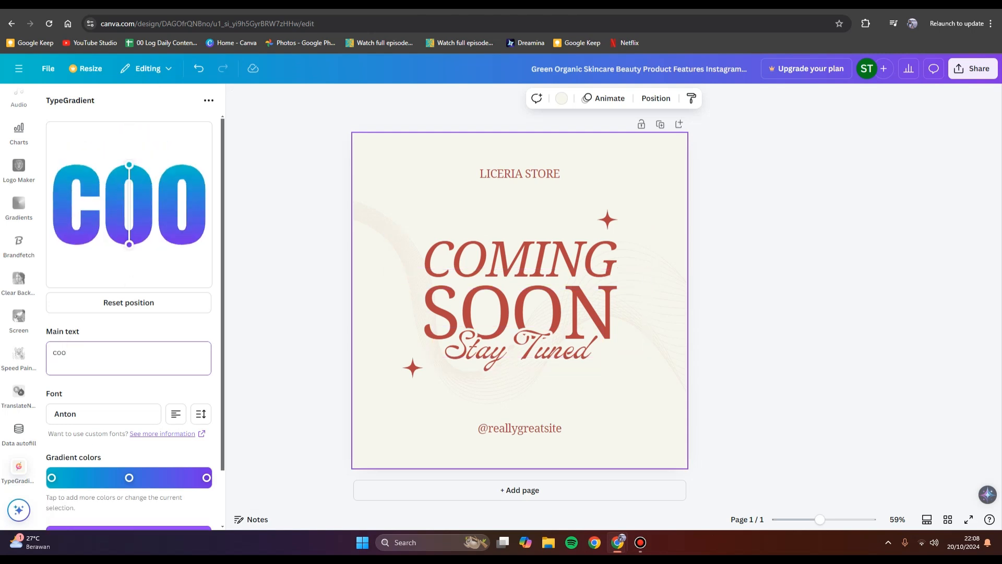
{"action": "key", "text": "BackSpace"}
{"action": "type", "text": "min"}
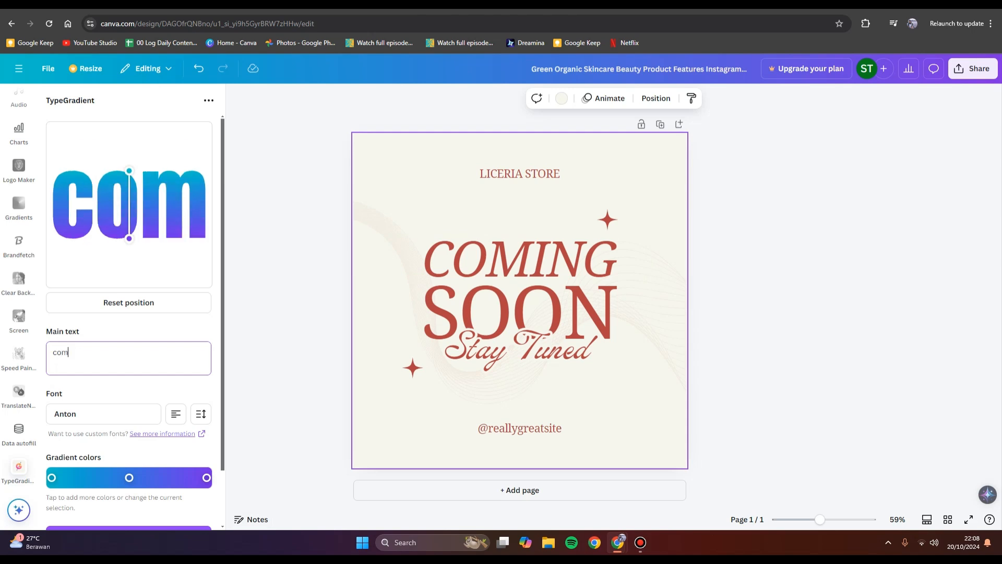
{"action": "key", "text": "BackSpace"}
{"action": "key", "text": "BackSpace"}
{"action": "key", "text": "BackSpace"}
{"action": "key", "text": "BackSpace"}
{"action": "key", "text": "BackSpace"}
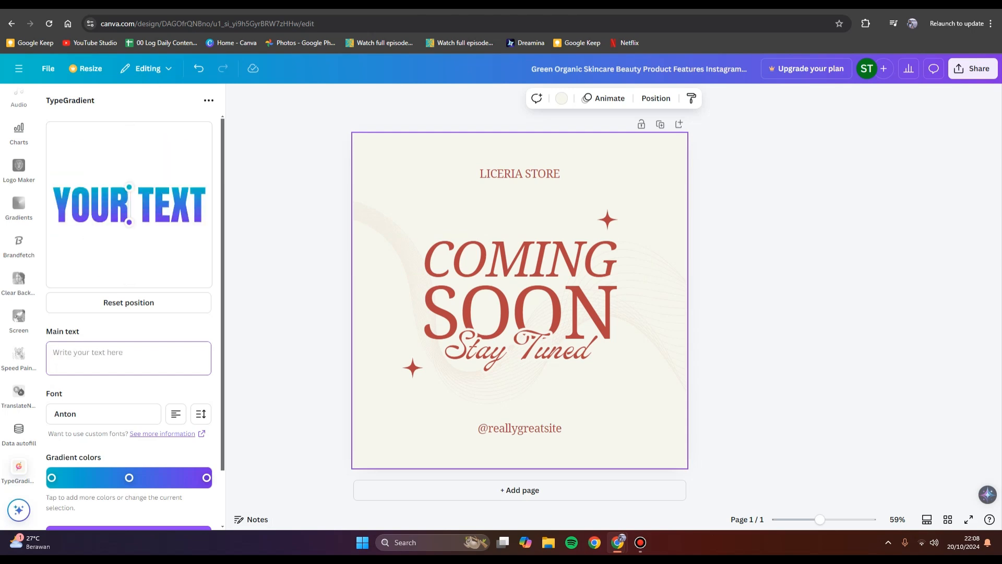
{"action": "type", "text": "x"}
{"action": "key", "text": "BackSpace"}
{"action": "type", "text": "COMING"}
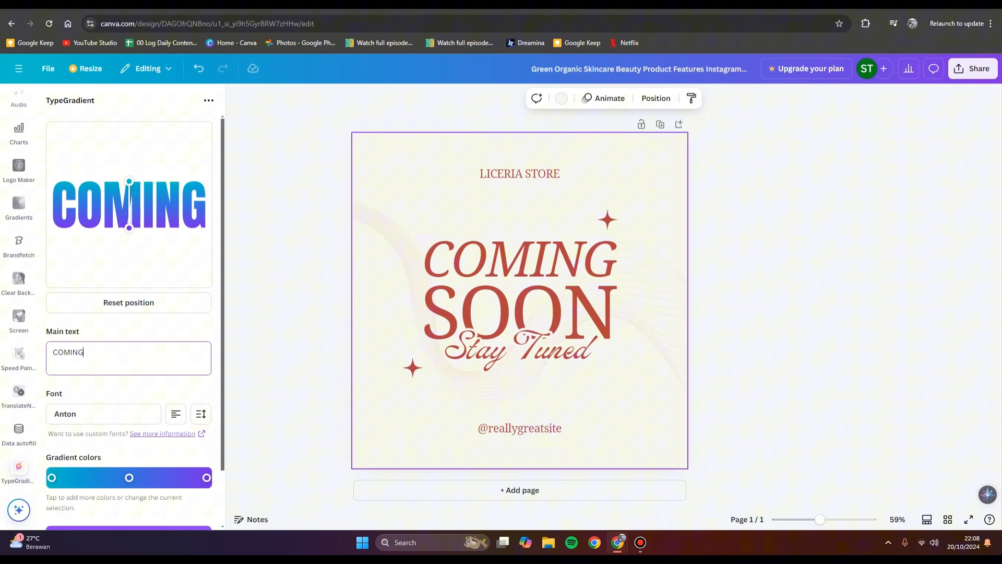
{"action": "key", "text": "Return"}
{"action": "type", "text": "SOON"}
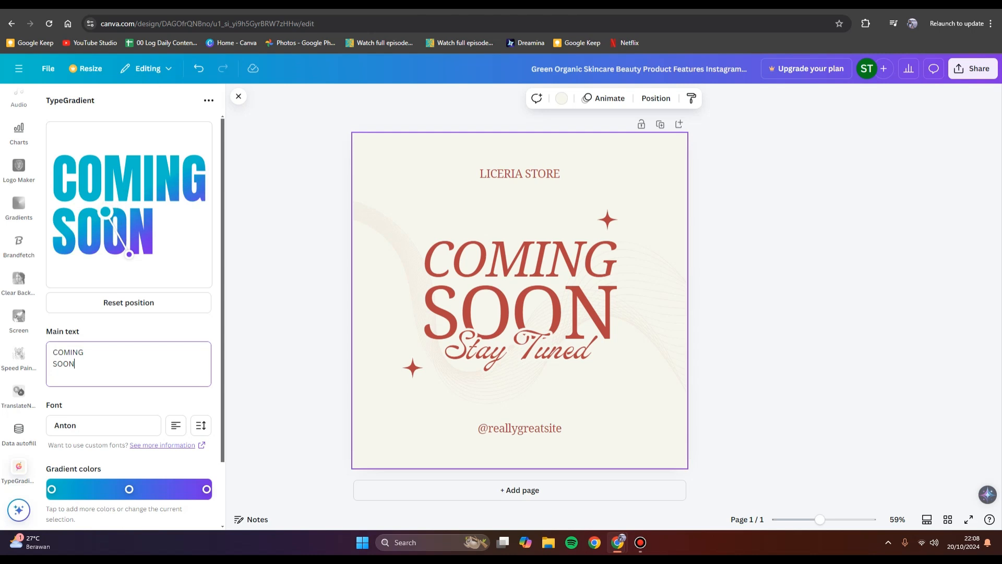
- Change the gradient text's font to Black Han Sans and return to the gradient settings
{"action": "scroll", "coordinate": [129, 314], "scroll_direction": "down", "scroll_amount": 1}
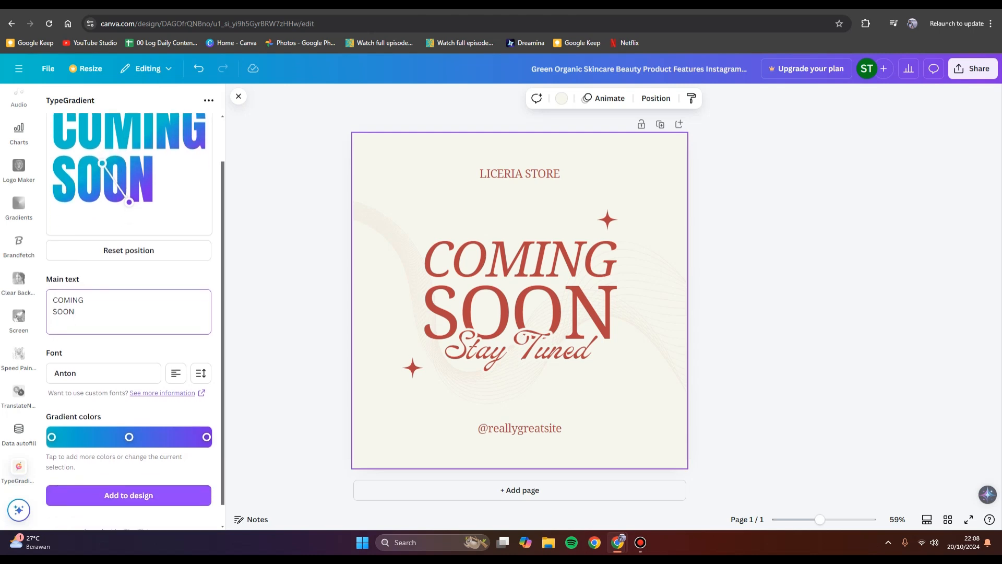
{"action": "left_click", "coordinate": [103, 373]}
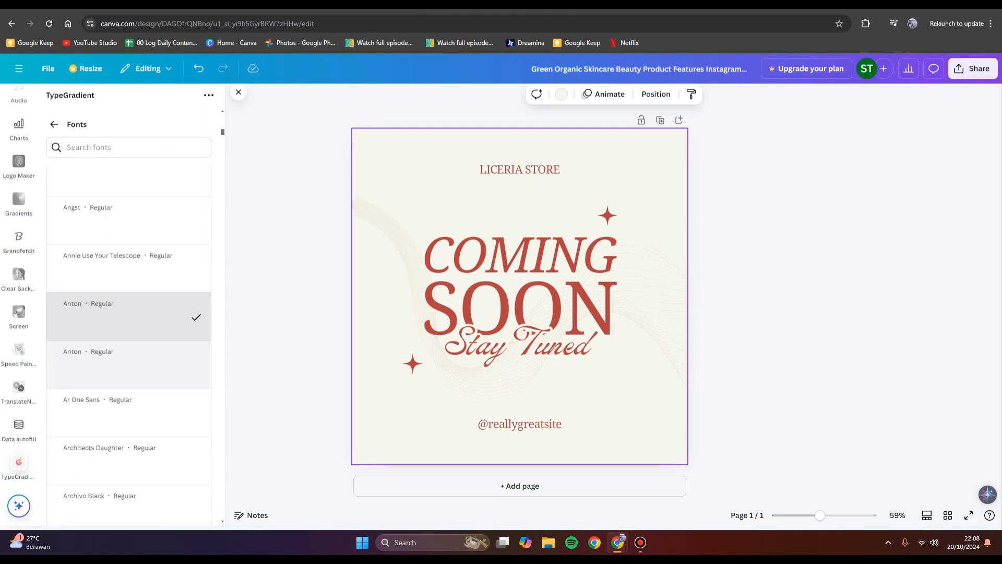
{"action": "scroll", "coordinate": [129, 345], "scroll_direction": "down", "scroll_amount": 3}
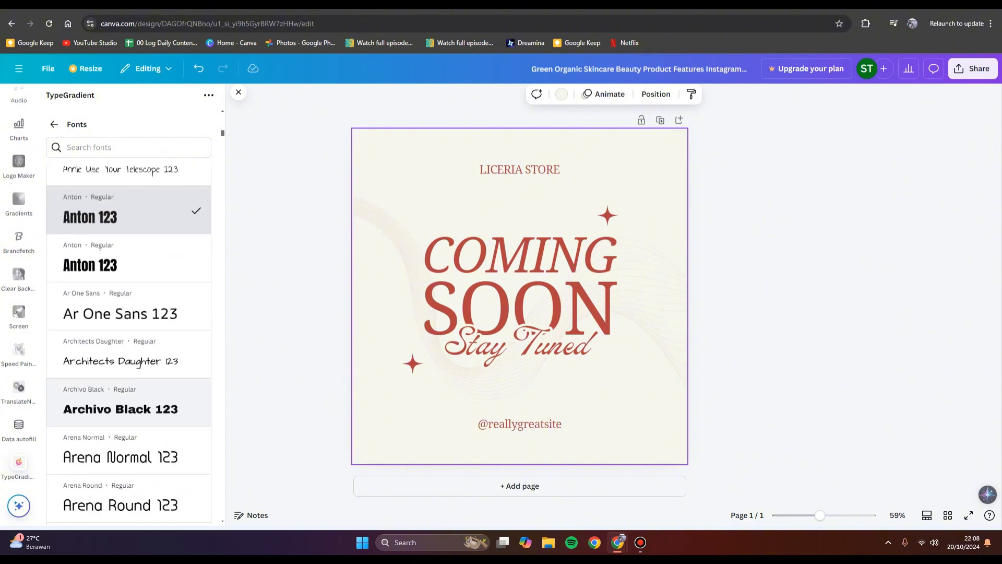
{"action": "scroll", "coordinate": [129, 413], "scroll_direction": "down", "scroll_amount": 10}
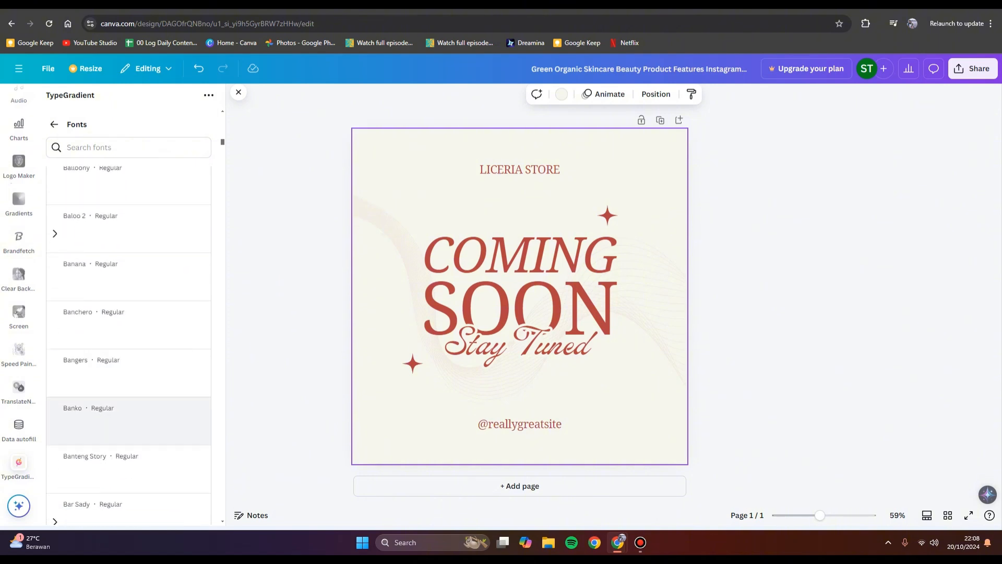
{"action": "scroll", "coordinate": [129, 412], "scroll_direction": "down", "scroll_amount": 3}
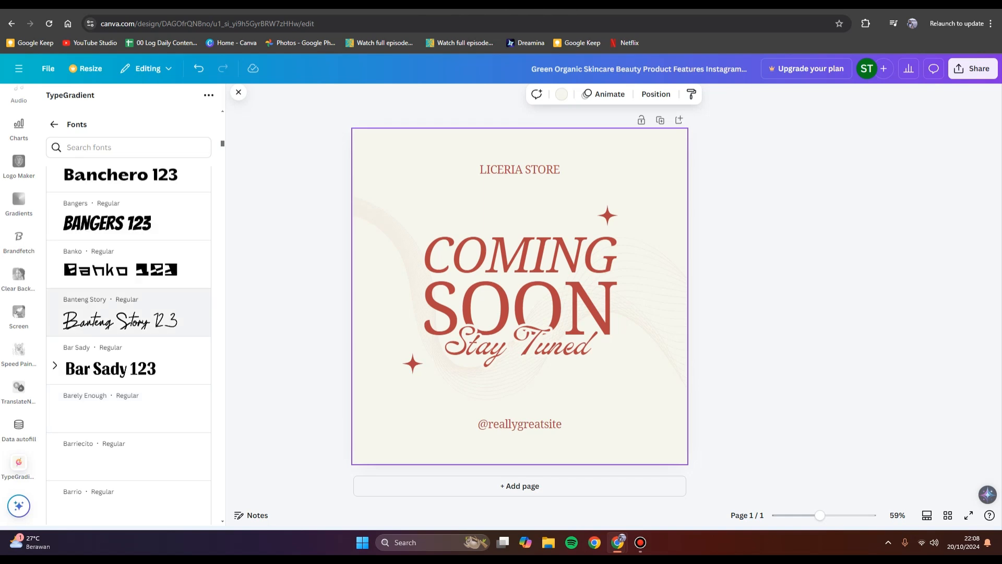
{"action": "scroll", "coordinate": [129, 459], "scroll_direction": "down", "scroll_amount": 5}
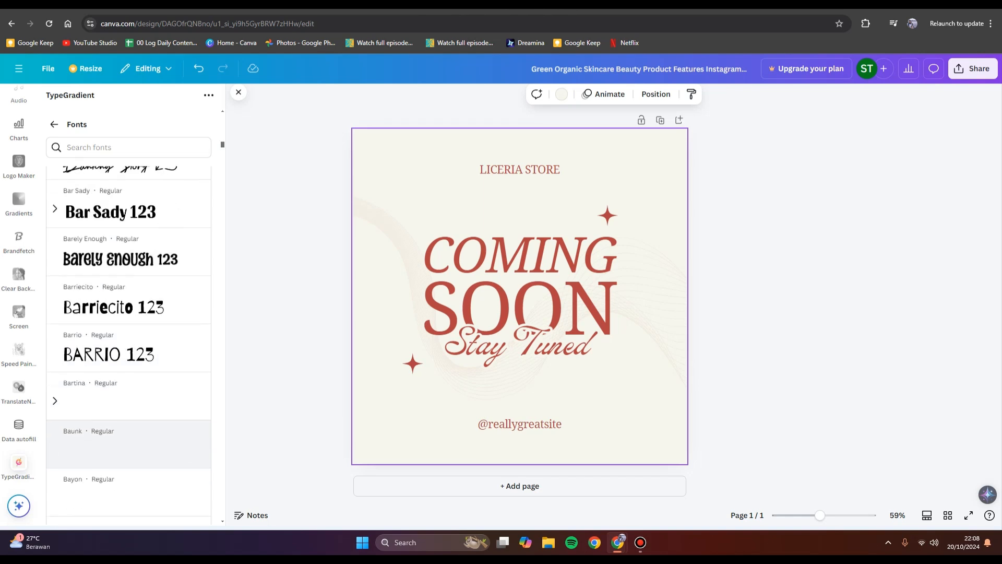
{"action": "scroll", "coordinate": [129, 459], "scroll_direction": "down", "scroll_amount": 6}
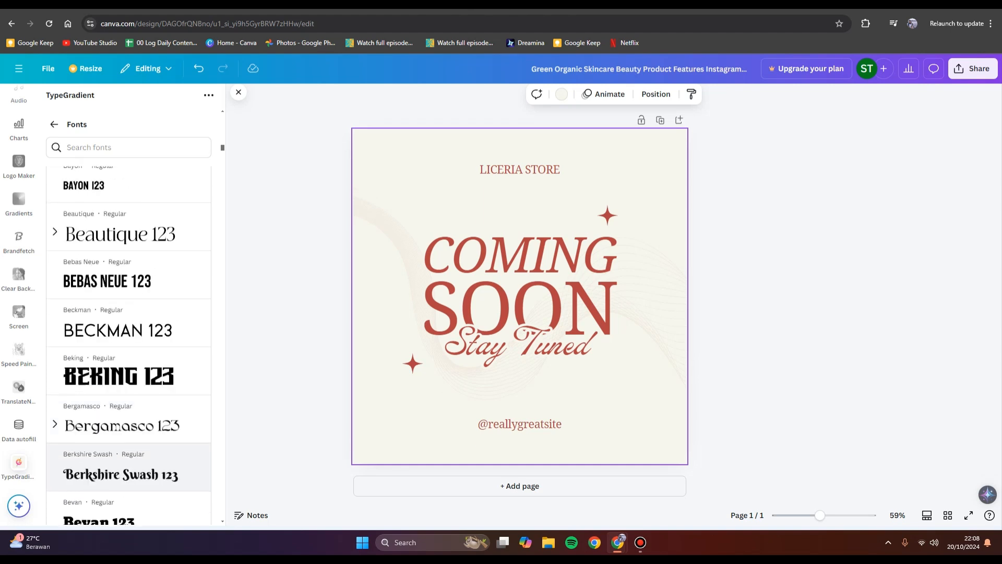
{"action": "scroll", "coordinate": [129, 460], "scroll_direction": "down", "scroll_amount": 6}
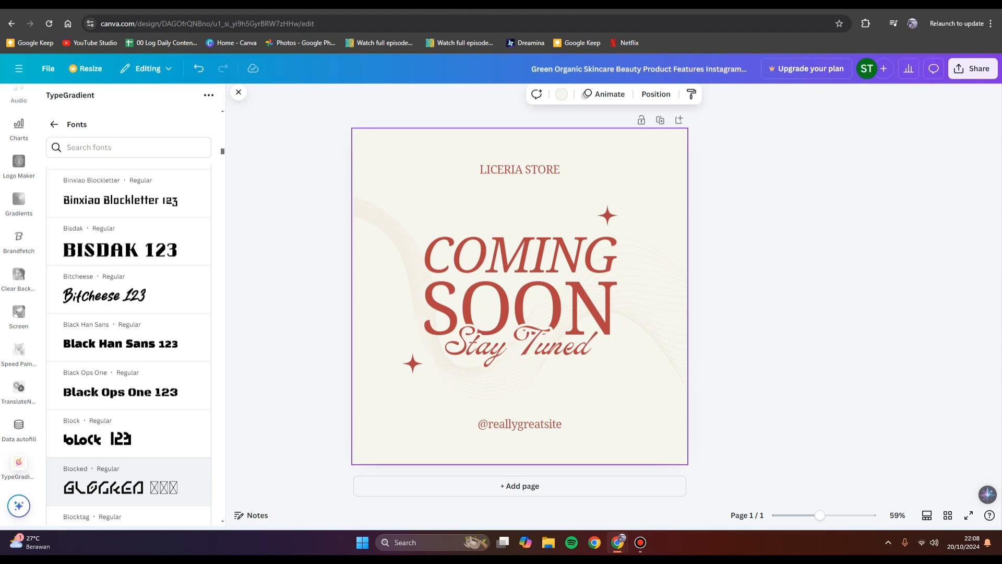
{"action": "left_click", "coordinate": [129, 338]}
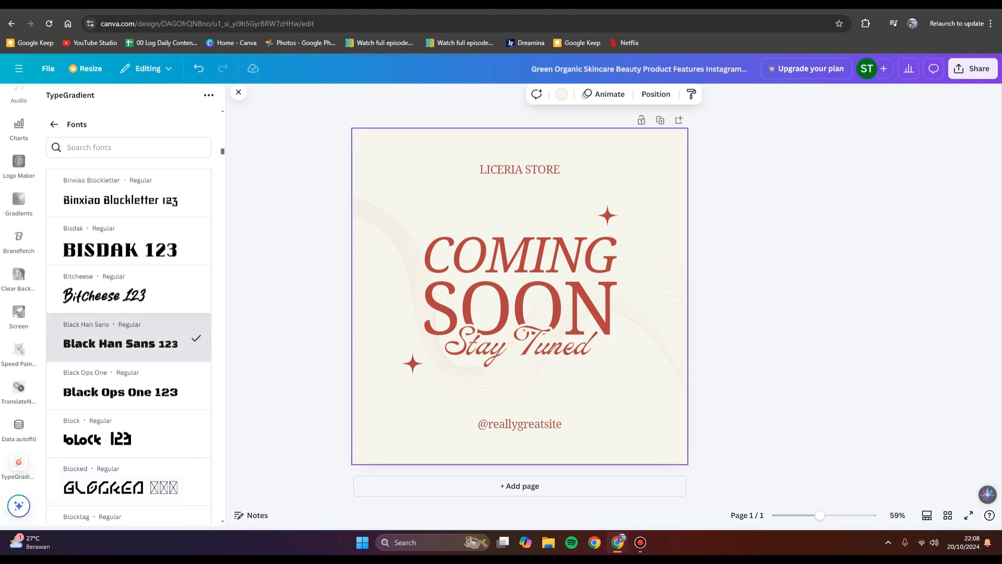
{"action": "left_click", "coordinate": [53, 124]}
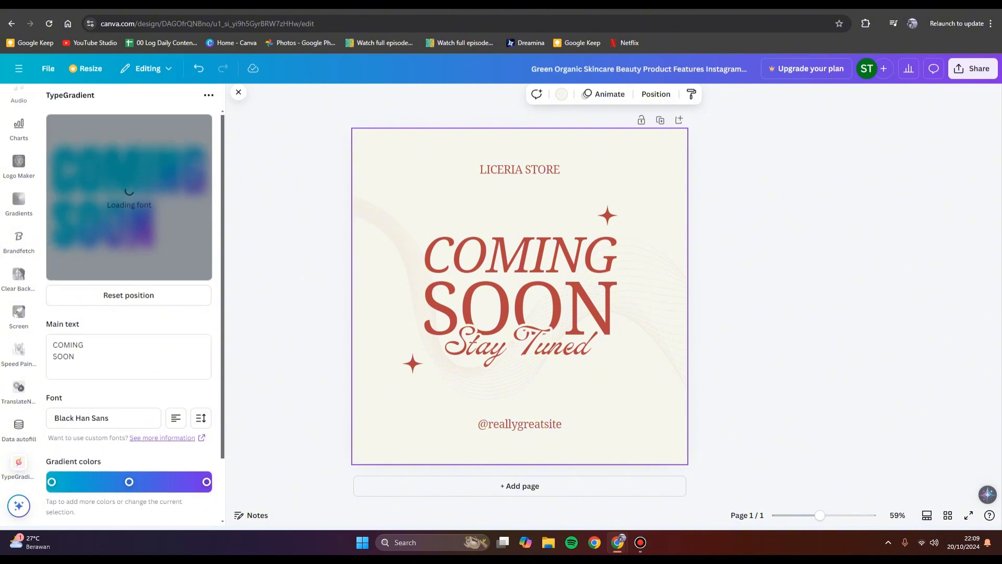
- Add a color stop near the start of the gradient and set it to orange #f59167
{"action": "scroll", "coordinate": [129, 314], "scroll_direction": "down", "scroll_amount": 2}
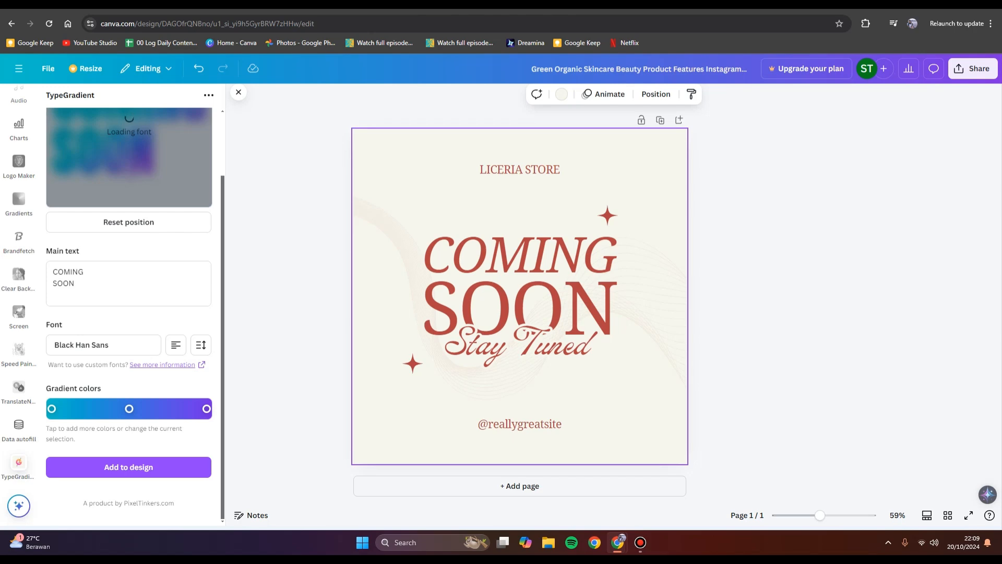
{"action": "left_click", "coordinate": [52, 409]}
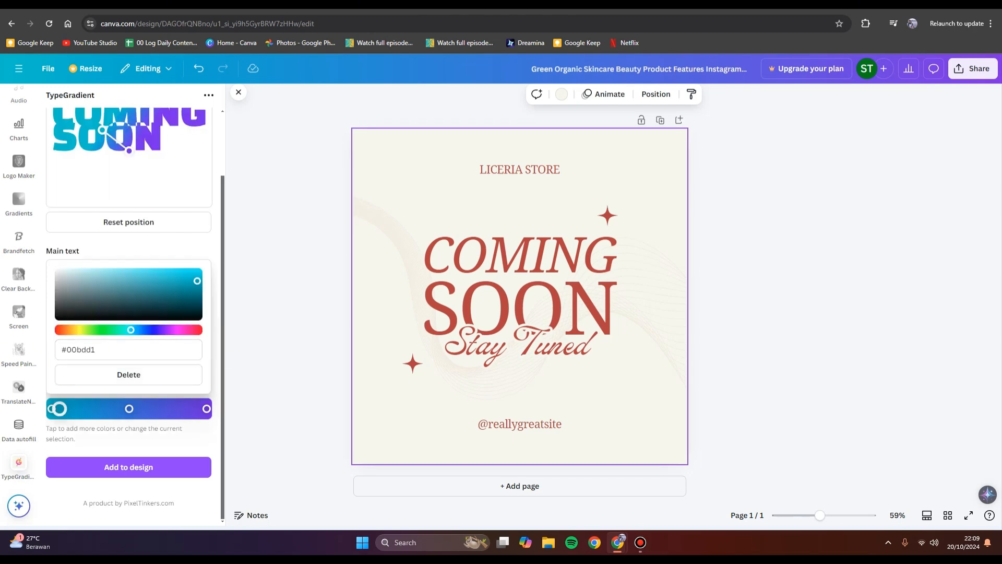
{"action": "left_click", "coordinate": [66, 329]}
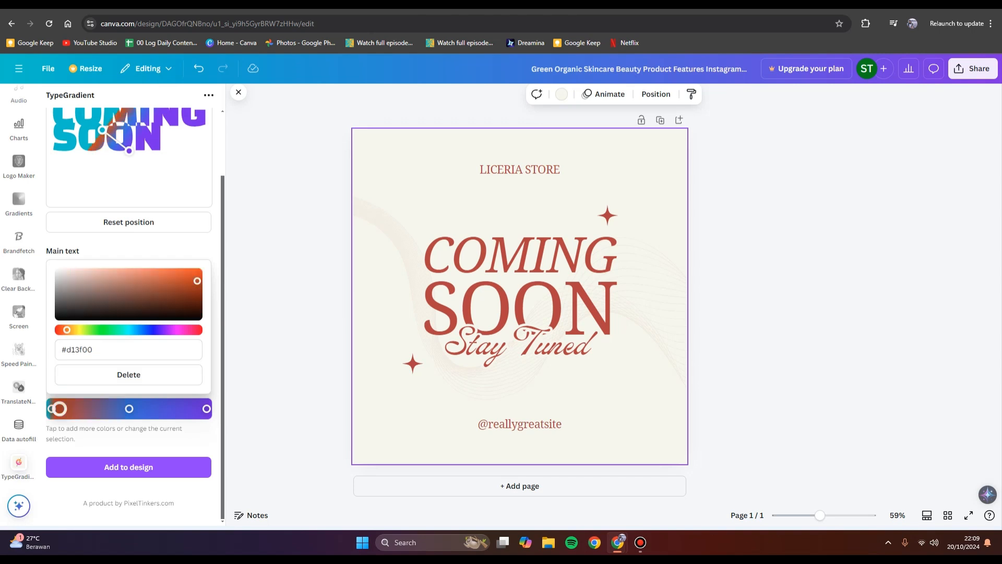
{"action": "left_click_drag", "start_coordinate": [197, 281], "coordinate": [140, 274]}
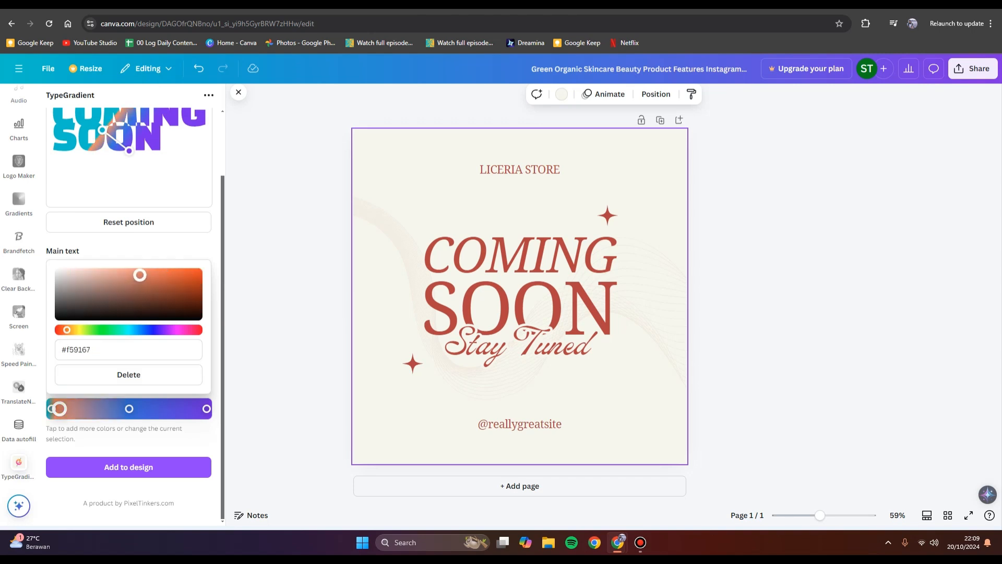
- Change the gradient's middle color stop from blue to a soft yellow
{"action": "left_click", "coordinate": [129, 408]}
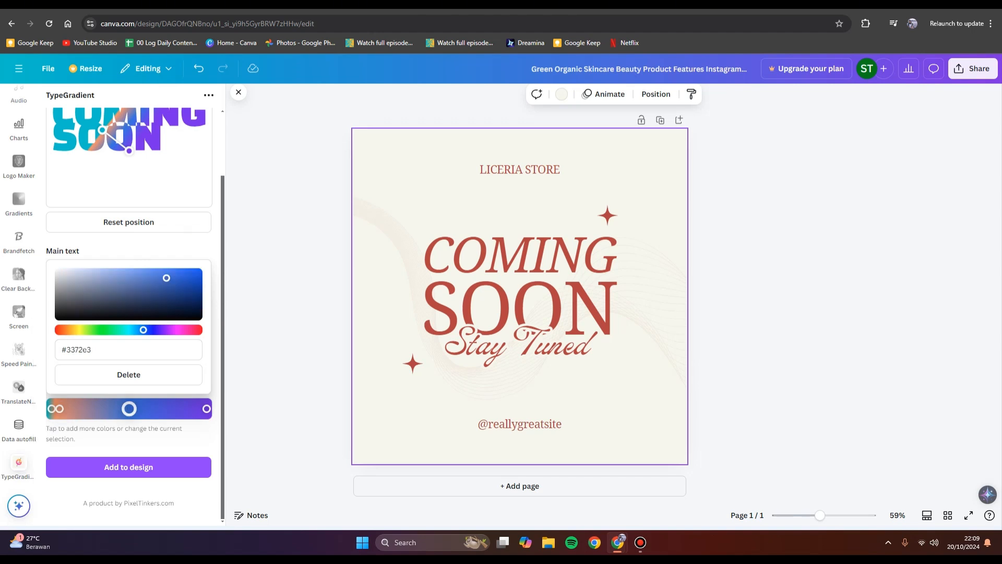
{"action": "left_click_drag", "start_coordinate": [143, 330], "coordinate": [79, 330]}
{"action": "left_click_drag", "start_coordinate": [166, 277], "coordinate": [131, 284]}
- Change the gradient's first color stop to a bright orange
{"action": "left_click", "coordinate": [207, 409]}
{"action": "left_click", "coordinate": [52, 409]}
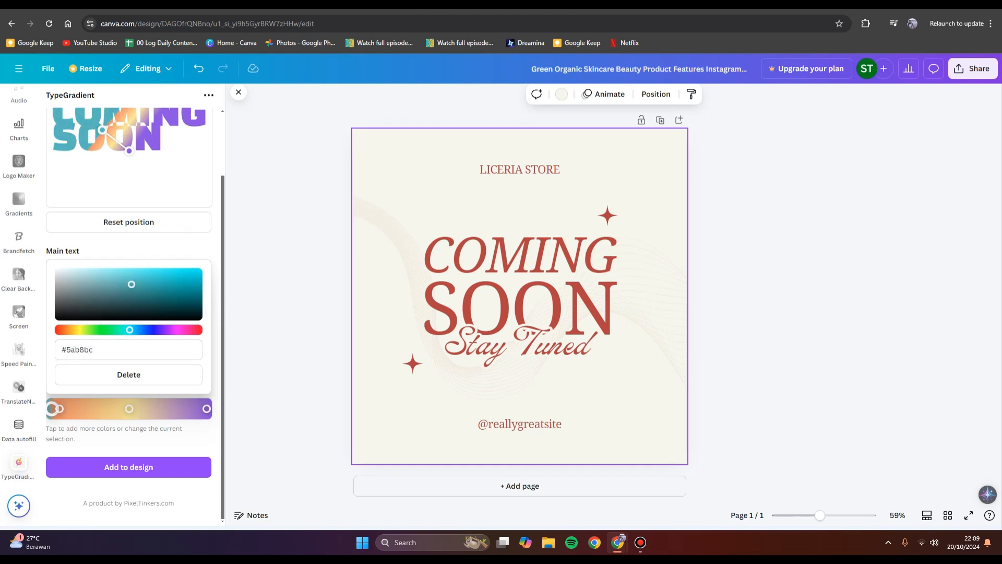
{"action": "left_click_drag", "start_coordinate": [129, 330], "coordinate": [65, 330]}
{"action": "mouse_move", "coordinate": [131, 284]}
{"action": "left_mouse_down"}
{"action": "mouse_move", "coordinate": [90, 287]}
{"action": "mouse_move", "coordinate": [94, 275]}
{"action": "mouse_move", "coordinate": [164, 277]}
{"action": "mouse_move", "coordinate": [156, 273]}
{"action": "left_mouse_up"}
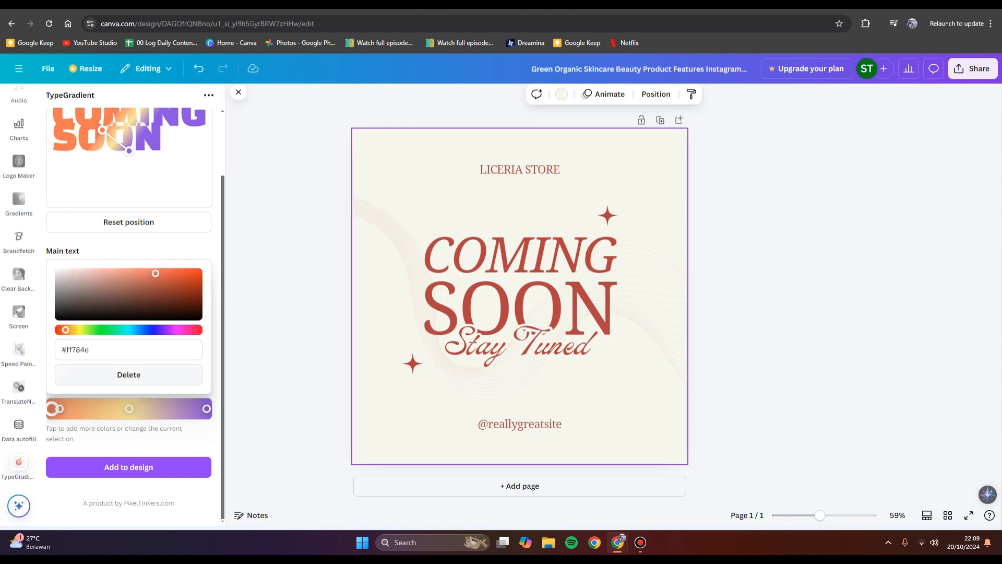
- Change the gradient's last color stop to pink #df68cc
{"action": "left_click", "coordinate": [206, 409]}
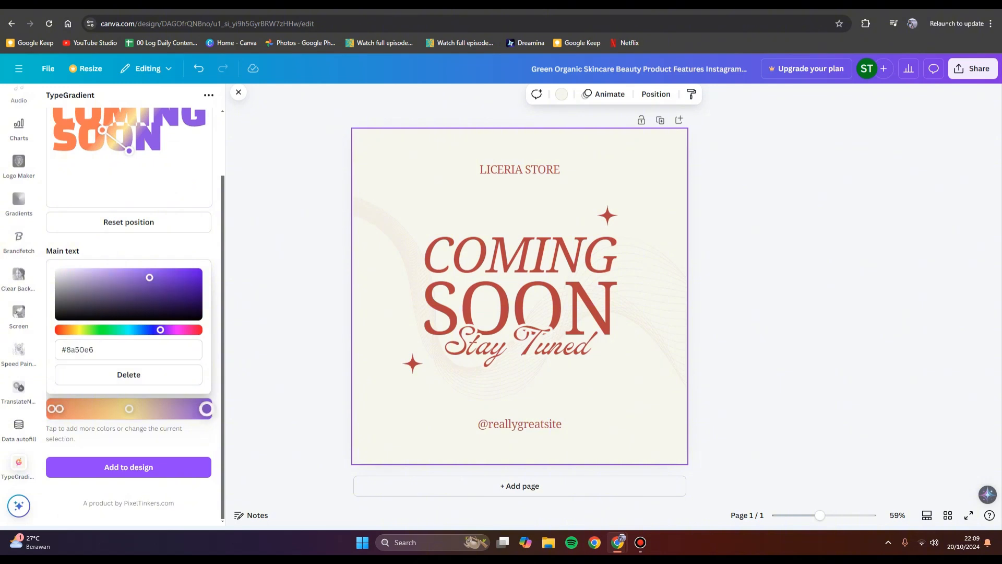
{"action": "mouse_move", "coordinate": [161, 330]}
{"action": "left_mouse_down"}
{"action": "mouse_move", "coordinate": [73, 330]}
{"action": "mouse_move", "coordinate": [178, 330]}
{"action": "left_mouse_up"}
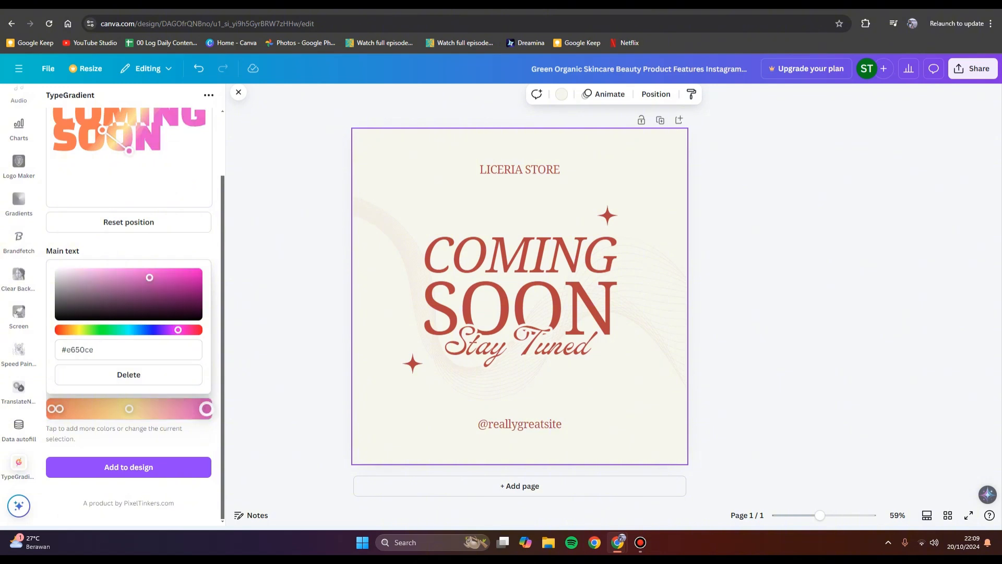
{"action": "mouse_move", "coordinate": [130, 284]}
{"action": "left_mouse_down"}
{"action": "mouse_move", "coordinate": [121, 293]}
{"action": "mouse_move", "coordinate": [157, 284]}
{"action": "mouse_move", "coordinate": [133, 278]}
{"action": "left_mouse_up"}
- Move the gradient's start handle to the upper edge of the word COMING and add the gradient text to the design
{"action": "scroll", "coordinate": [130, 313], "scroll_direction": "up", "scroll_amount": 2}
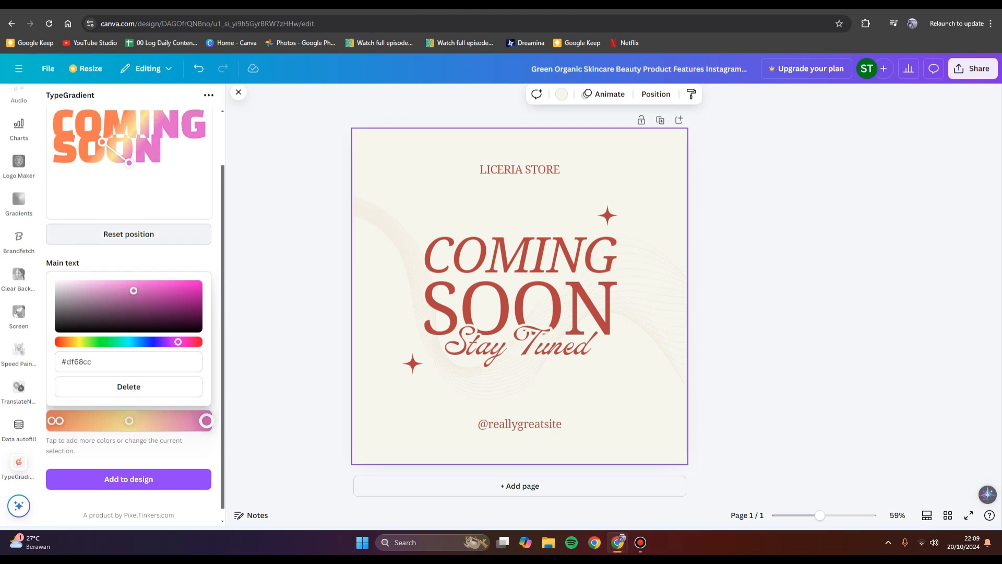
{"action": "left_click_drag", "start_coordinate": [102, 205], "coordinate": [148, 171]}
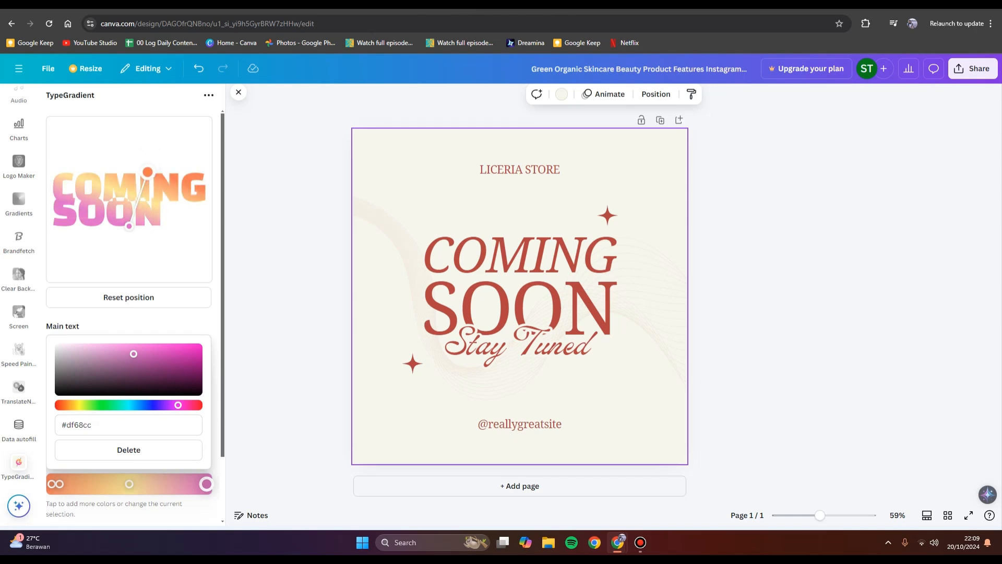
{"action": "key", "text": "Escape"}
{"action": "scroll", "coordinate": [131, 313], "scroll_direction": "down", "scroll_amount": 2}
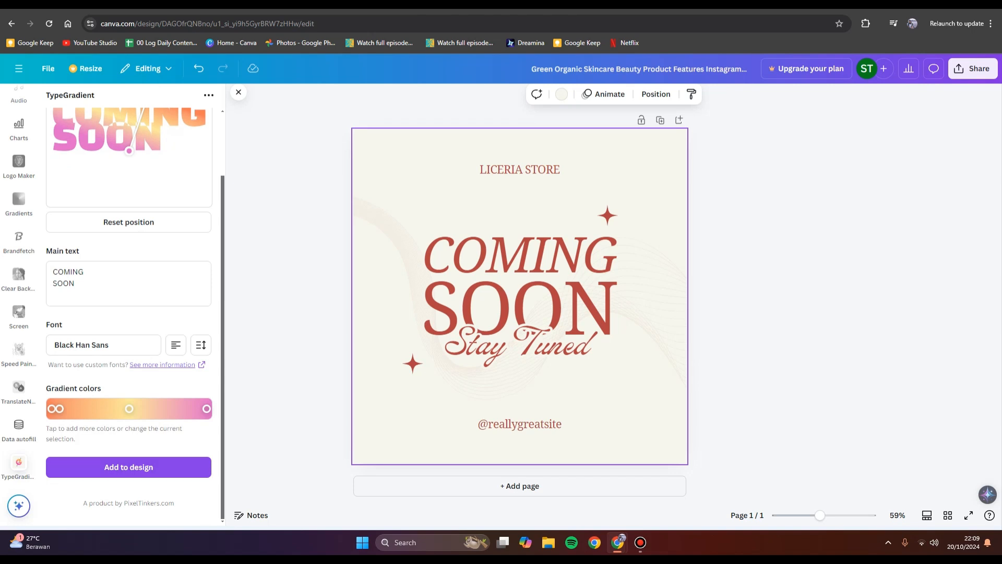
{"action": "left_click", "coordinate": [128, 467]}
- Delete the original red COMING and SOON text boxes from the page and select the gradient text
{"action": "left_click", "coordinate": [600, 313]}
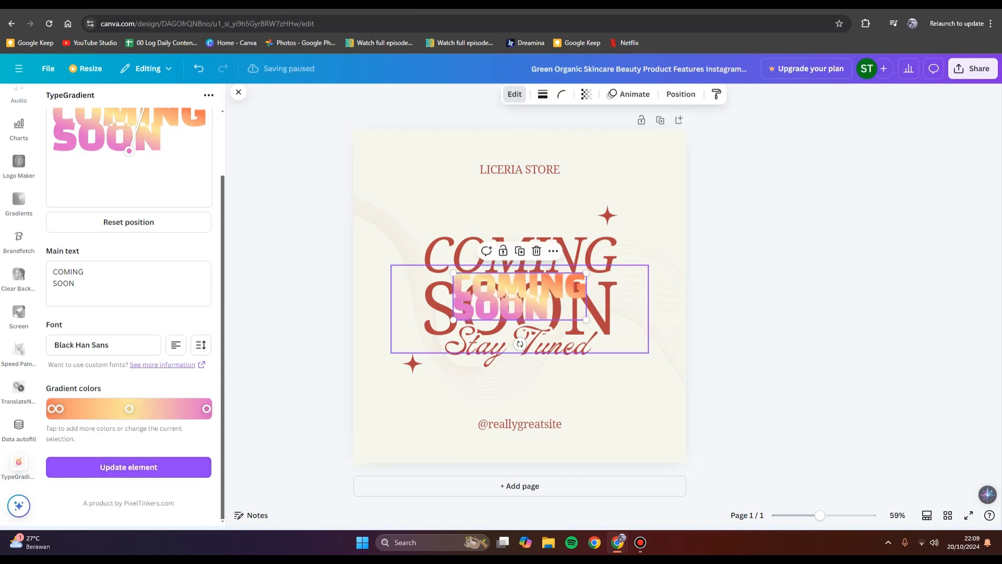
{"action": "left_click", "coordinate": [517, 261]}
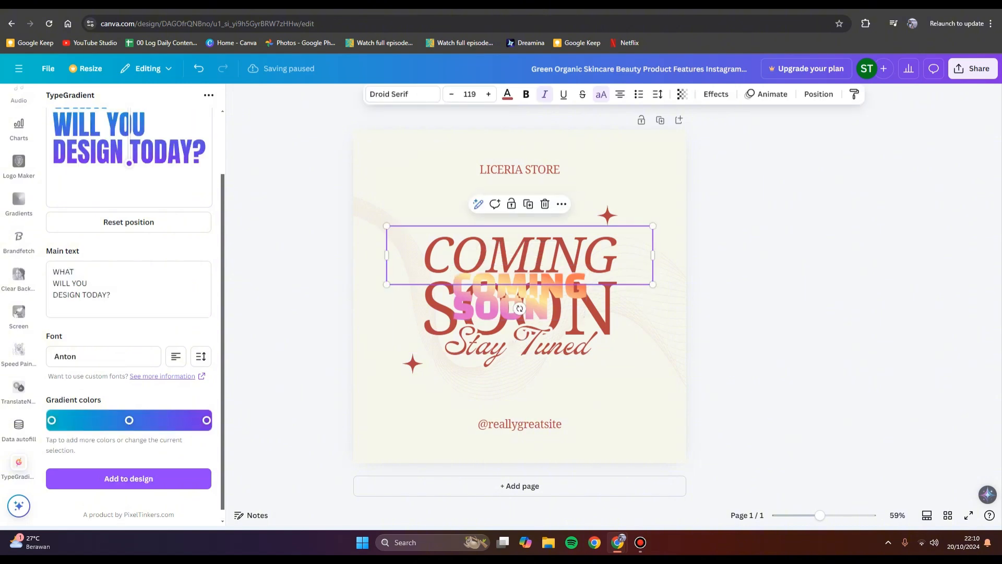
{"action": "key", "text": "Delete"}
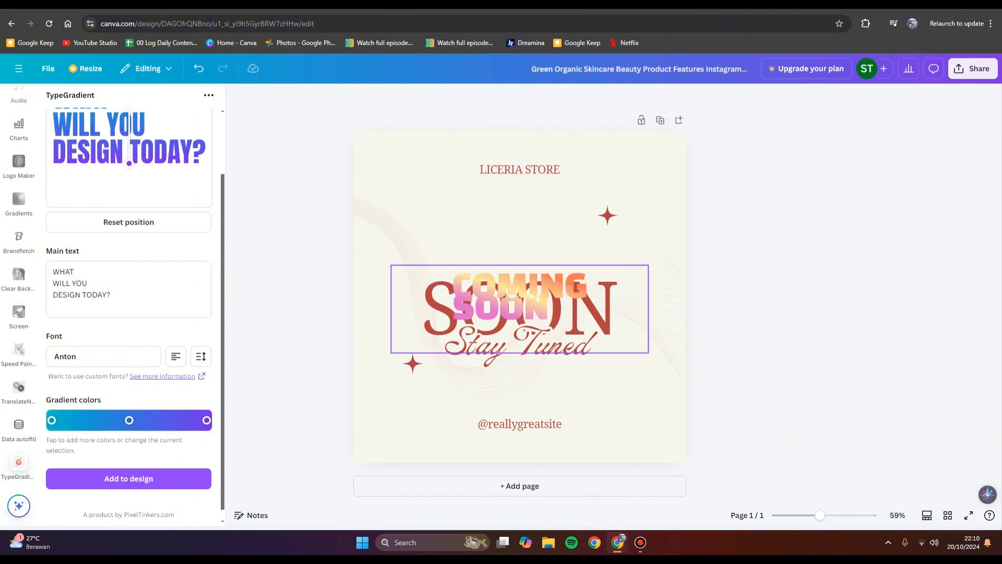
{"action": "left_click", "coordinate": [595, 313]}
{"action": "key", "text": "Delete"}
{"action": "left_click", "coordinate": [543, 298]}
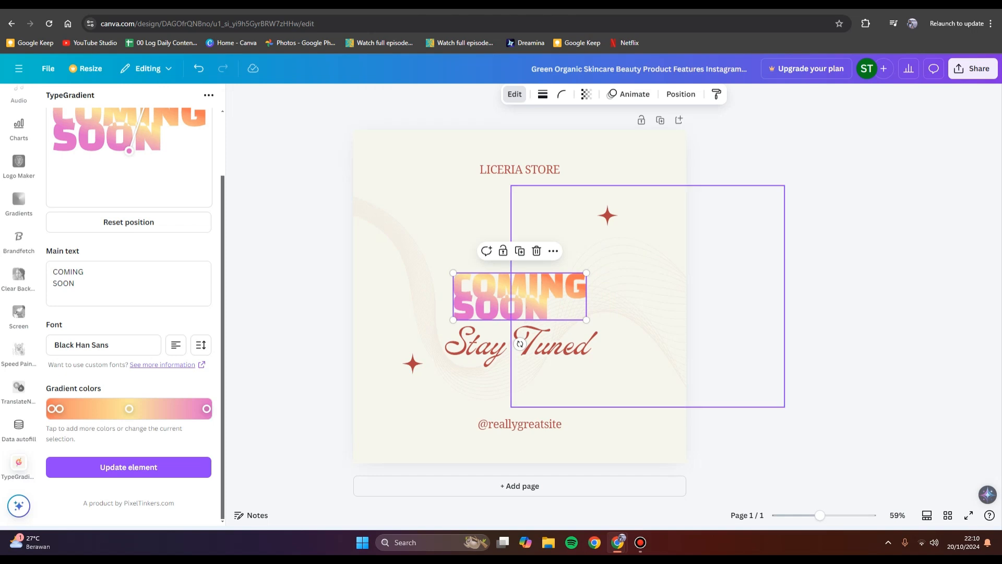
- Enlarge the gradient COMING SOON text to about two thirds of the page width and place it above Stay Tuned
{"action": "left_click_drag", "start_coordinate": [587, 272], "coordinate": [661, 246]}
{"action": "left_click_drag", "start_coordinate": [554, 282], "coordinate": [524, 268]}
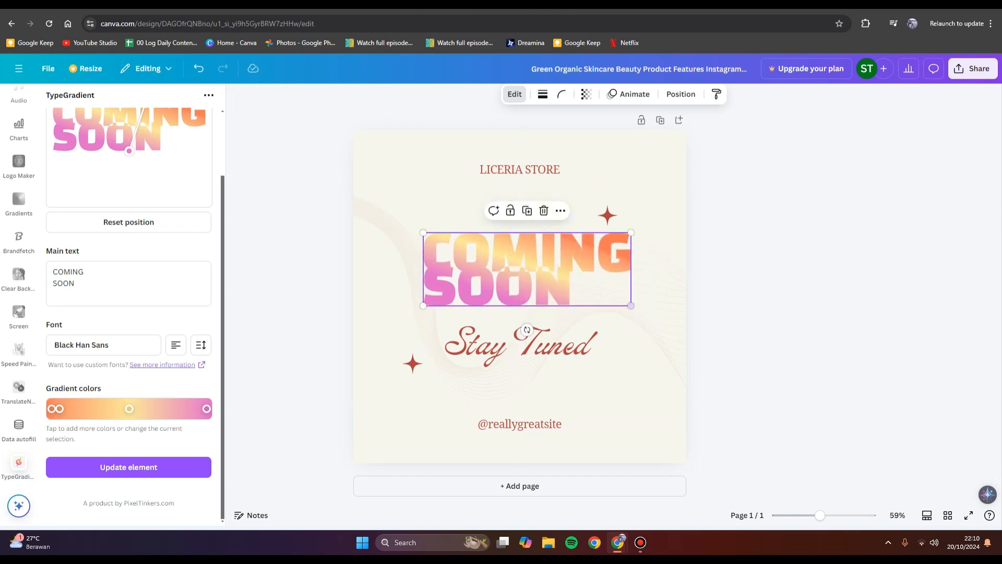
{"action": "left_click_drag", "start_coordinate": [631, 306], "coordinate": [648, 312]}
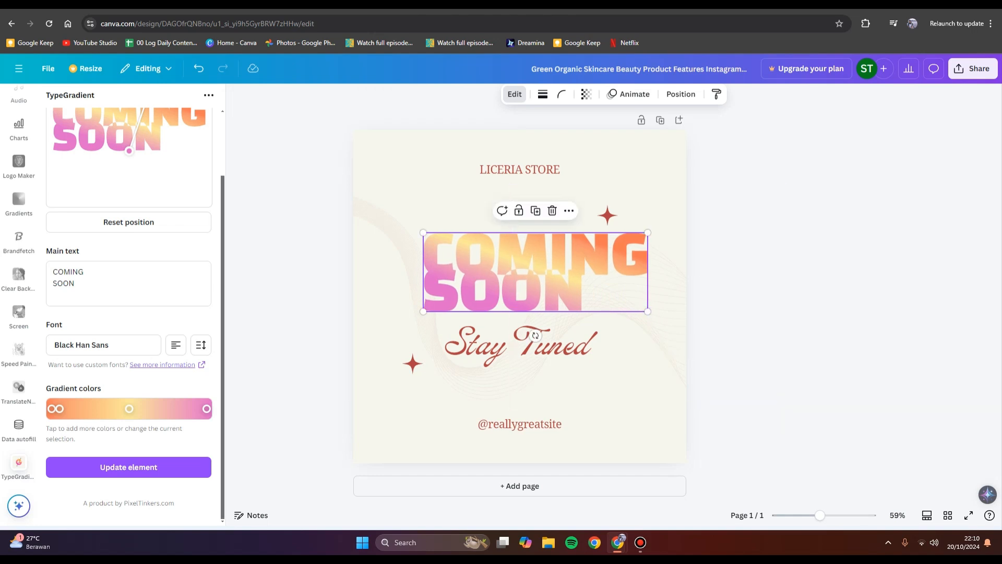
{"action": "left_click", "coordinate": [552, 210]}
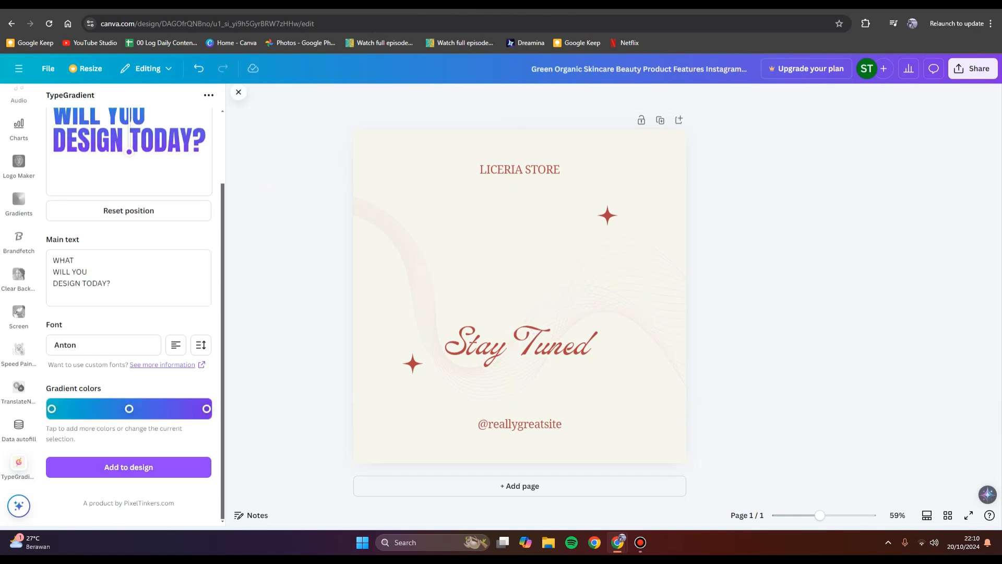
{"action": "left_click", "coordinate": [201, 345]}
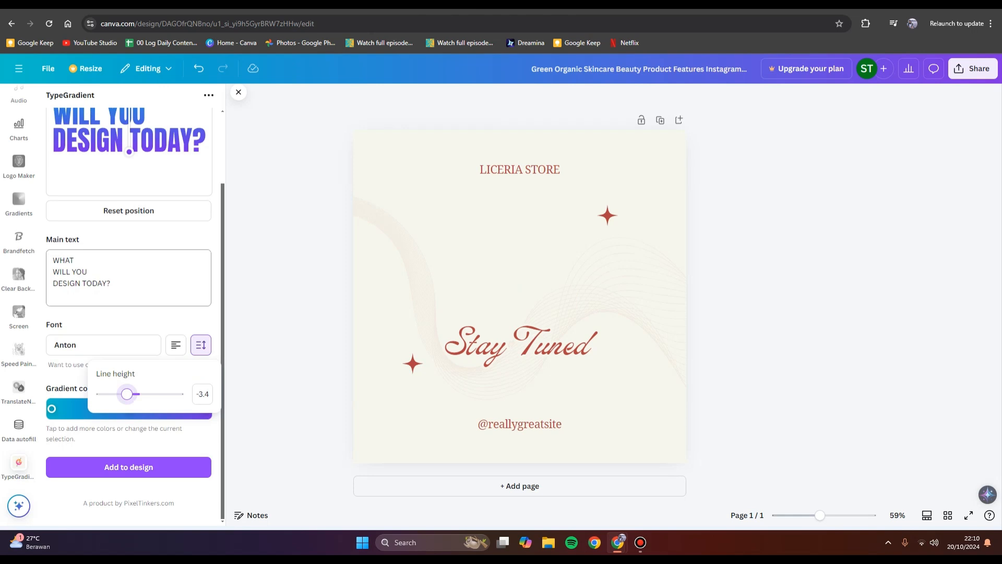
{"action": "key", "text": "Escape"}
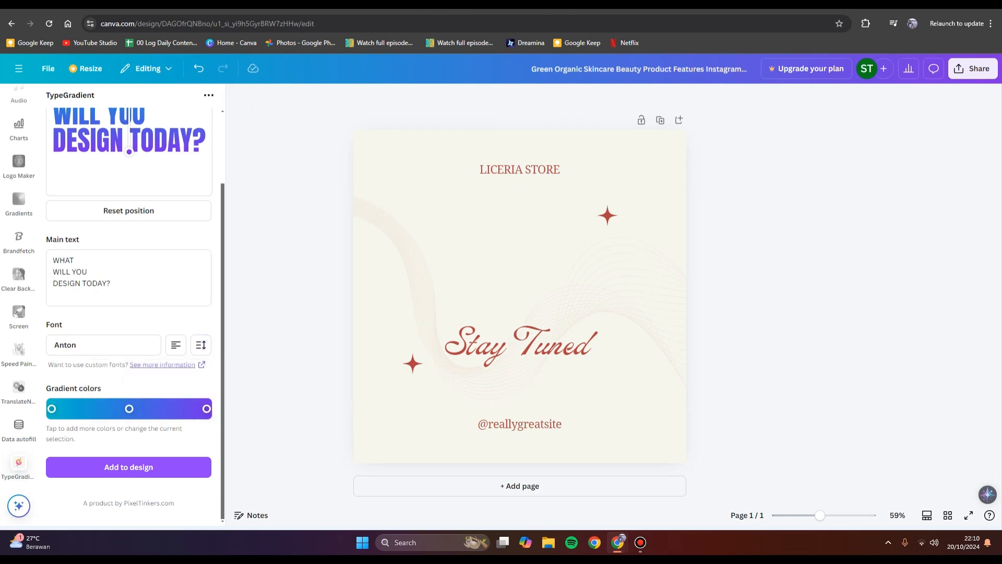
{"action": "key", "text": "ctrl+z"}
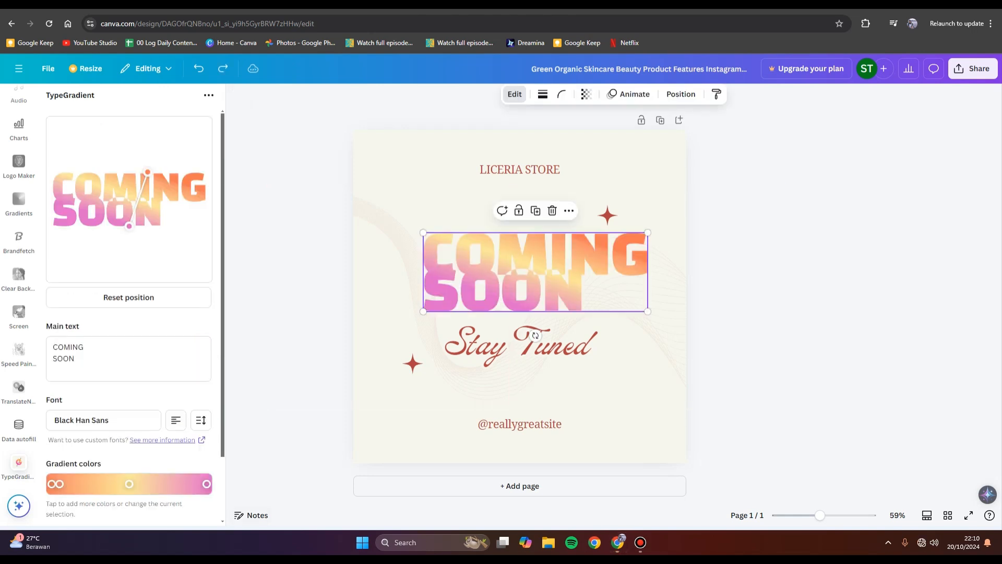
- Set the gradient text's line height to -0.5, center-align its lines, and update the element in the design
{"action": "left_click", "coordinate": [201, 420]}
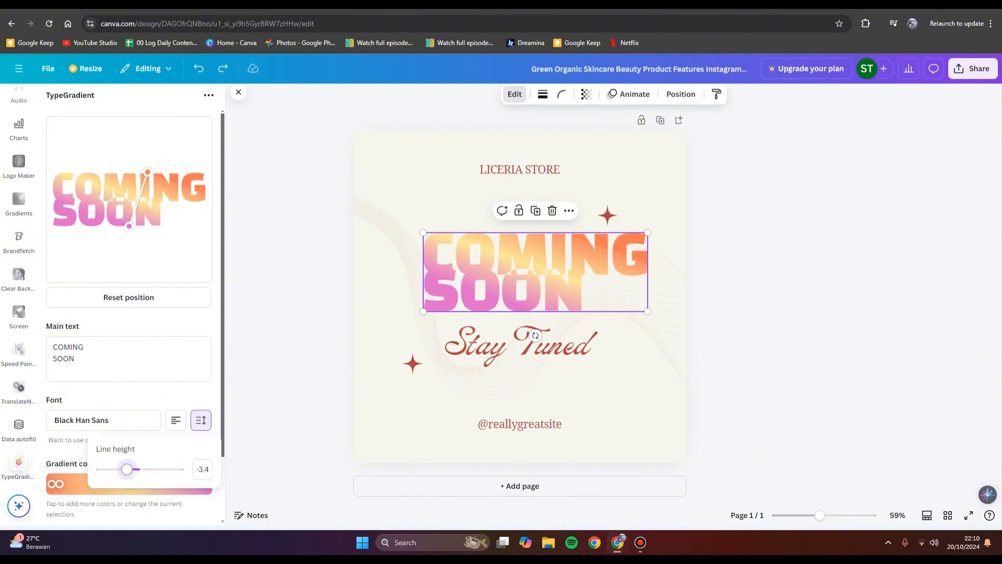
{"action": "mouse_move", "coordinate": [127, 469]}
{"action": "left_mouse_down"}
{"action": "mouse_move", "coordinate": [106, 468]}
{"action": "mouse_move", "coordinate": [151, 469]}
{"action": "mouse_move", "coordinate": [137, 469]}
{"action": "left_mouse_up"}
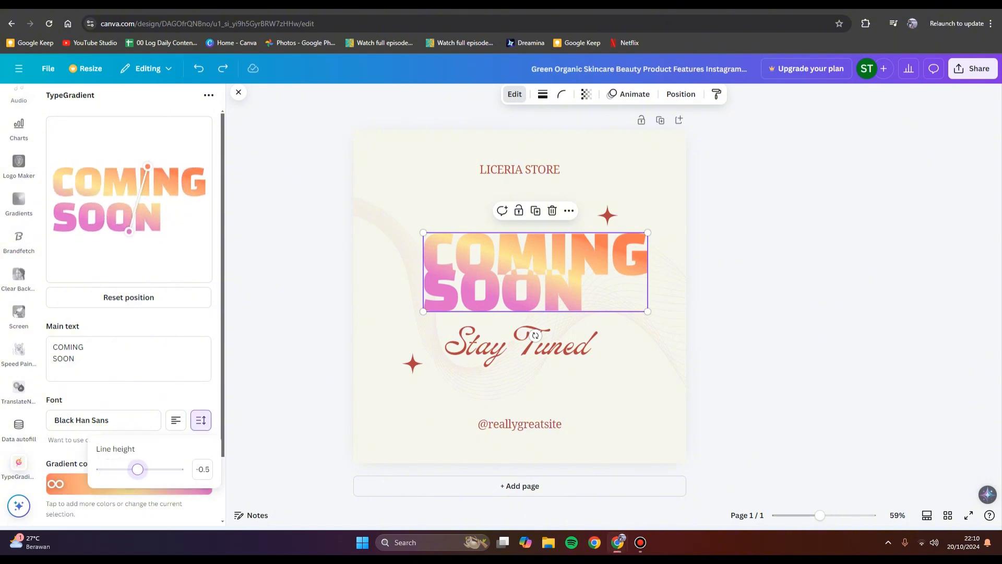
{"action": "left_click", "coordinate": [176, 420]}
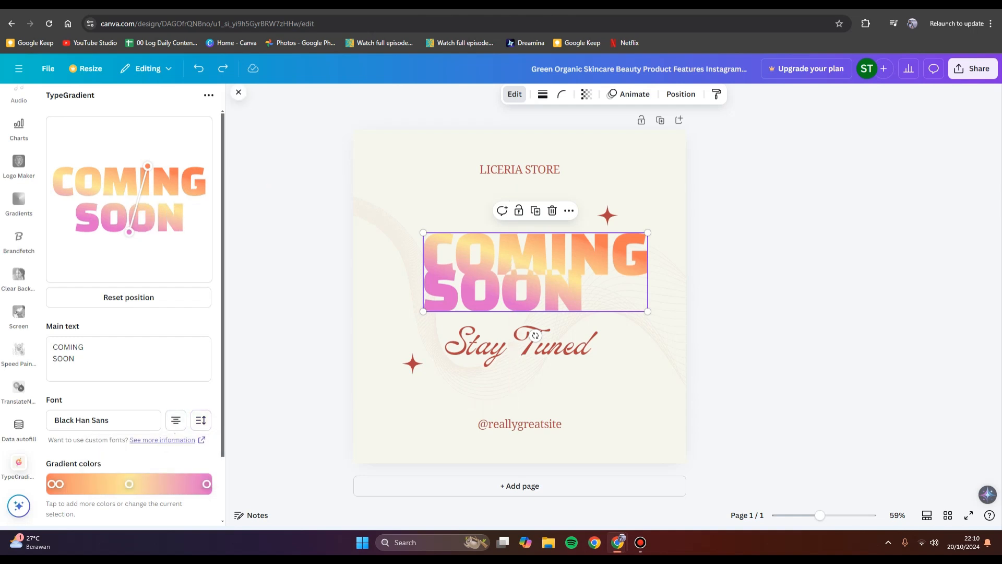
{"action": "scroll", "coordinate": [135, 317], "scroll_direction": "down", "scroll_amount": 1}
{"action": "scroll", "coordinate": [135, 317], "scroll_direction": "down", "scroll_amount": 3}
{"action": "left_click", "coordinate": [129, 466]}
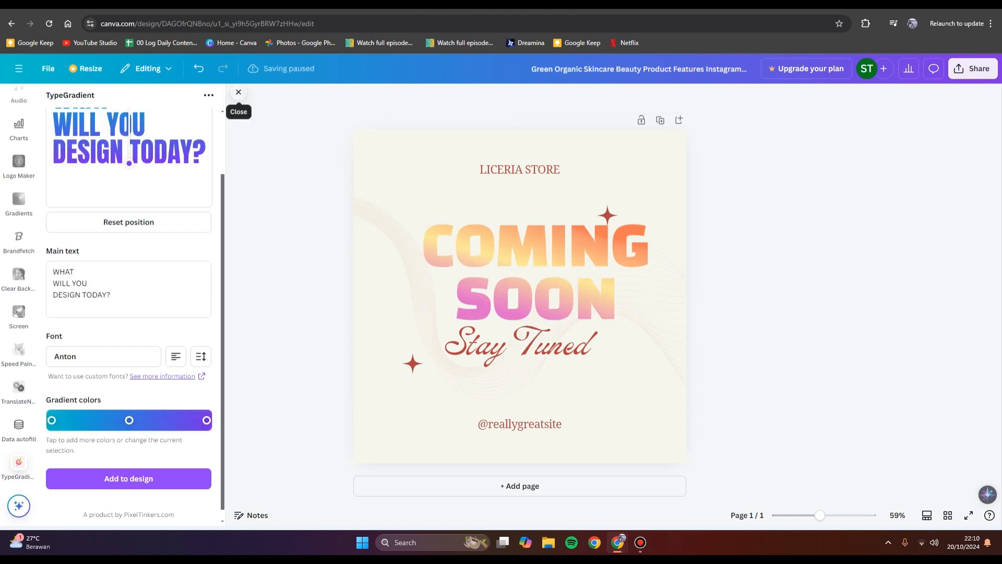
- Close the TypeGradient app, center the gradient COMING SOON text horizontally on the page, and deselect it
{"action": "left_click", "coordinate": [239, 93]}
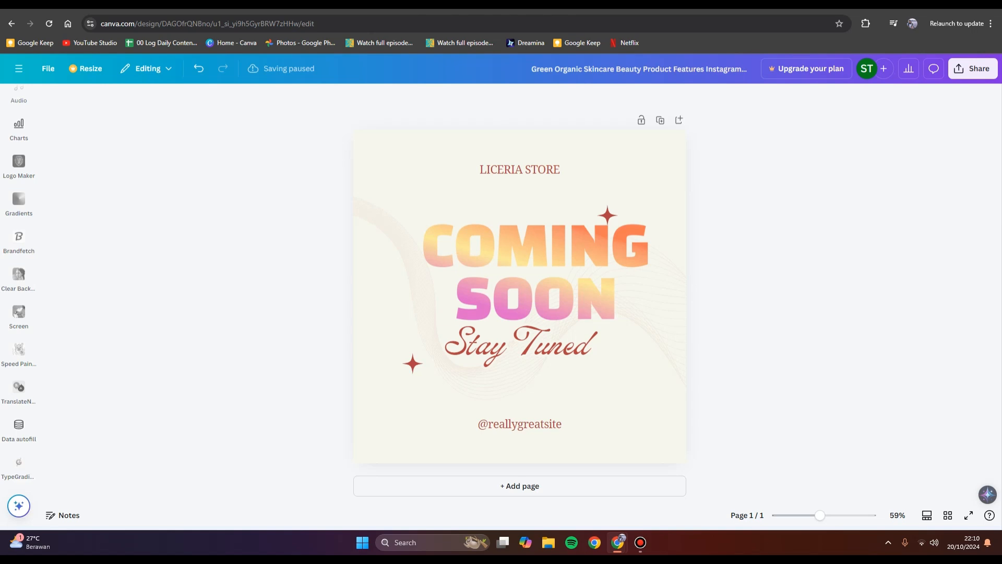
{"action": "left_click_drag", "start_coordinate": [543, 272], "coordinate": [533, 274]}
{"action": "left_click", "coordinate": [741, 282]}
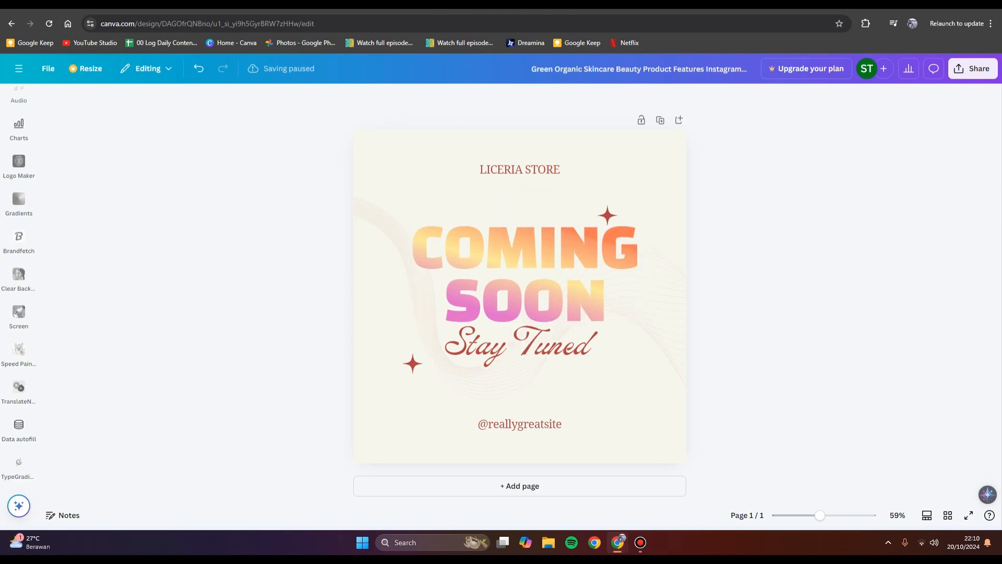